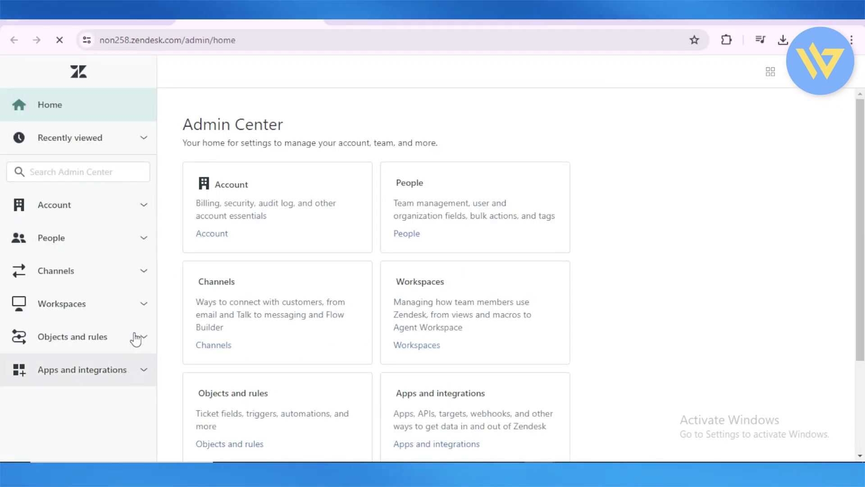
# Open the "Close ticket 4 days after status is set to solved" automation from the business rules under Objects and rules.
pyautogui.click(142, 340)
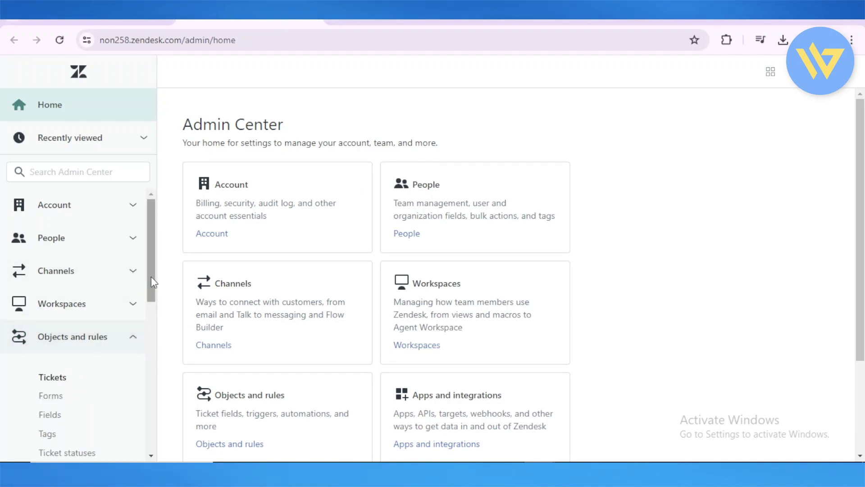
pyautogui.moveTo(151, 277); pyautogui.dragTo(142, 393)
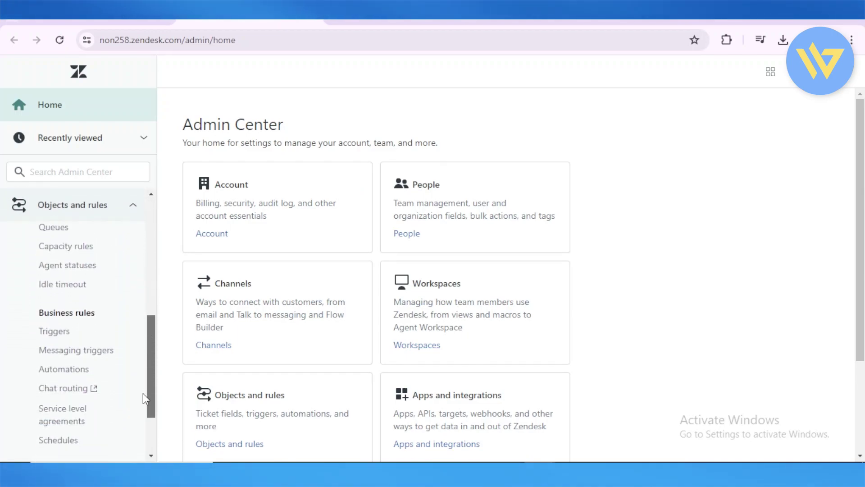
pyautogui.click(58, 368)
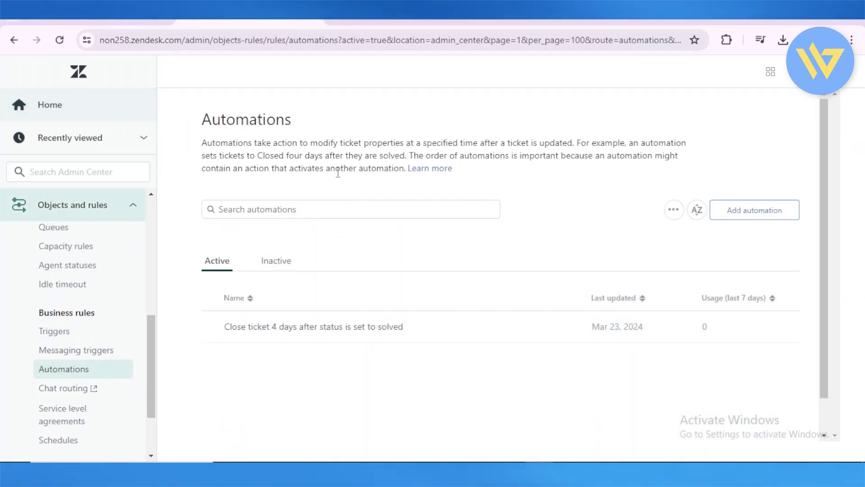
pyautogui.click(302, 334)
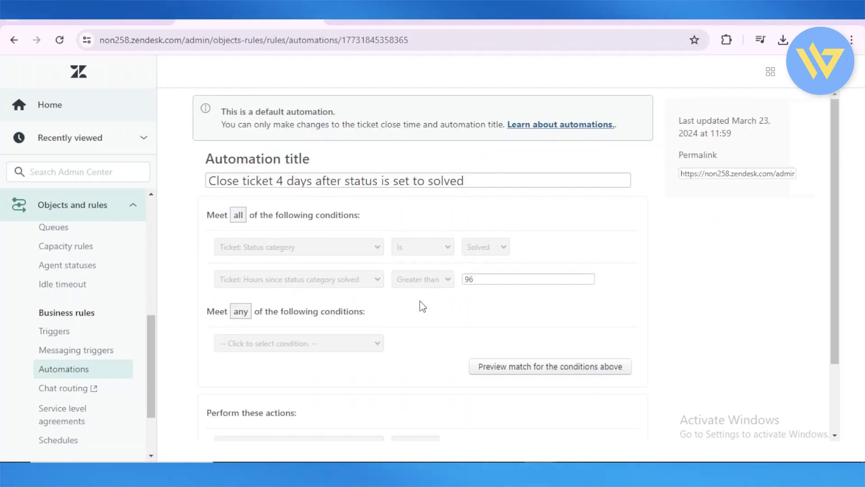
# Preview which tickets match the automation's current conditions.
pyautogui.moveTo(288, 181); pyautogui.dragTo(403, 206)
pyautogui.click(403, 206)
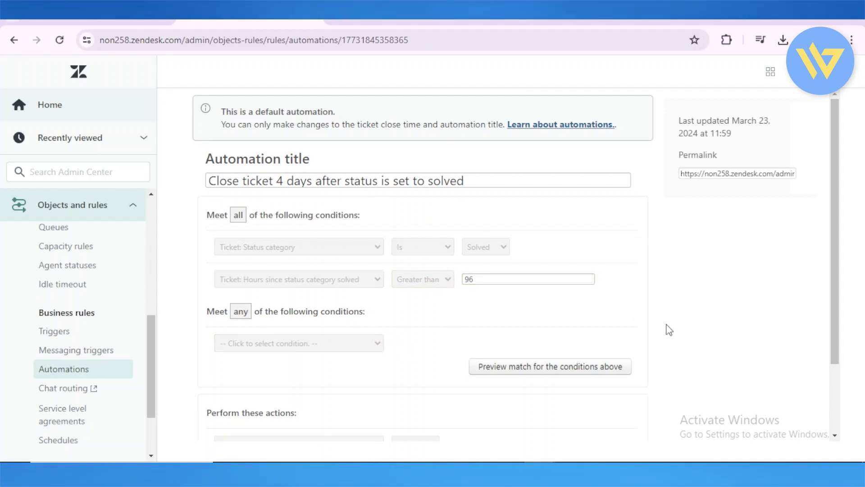
pyautogui.moveTo(831, 247); pyautogui.dragTo(828, 322)
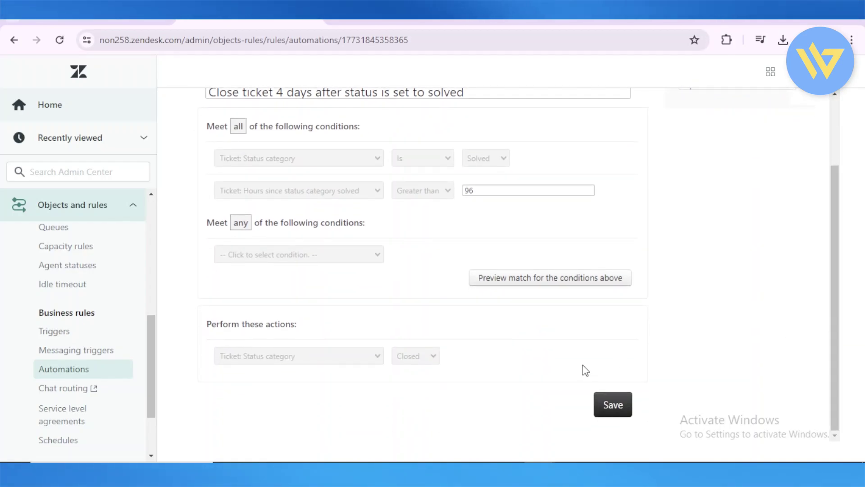
pyautogui.click(530, 282)
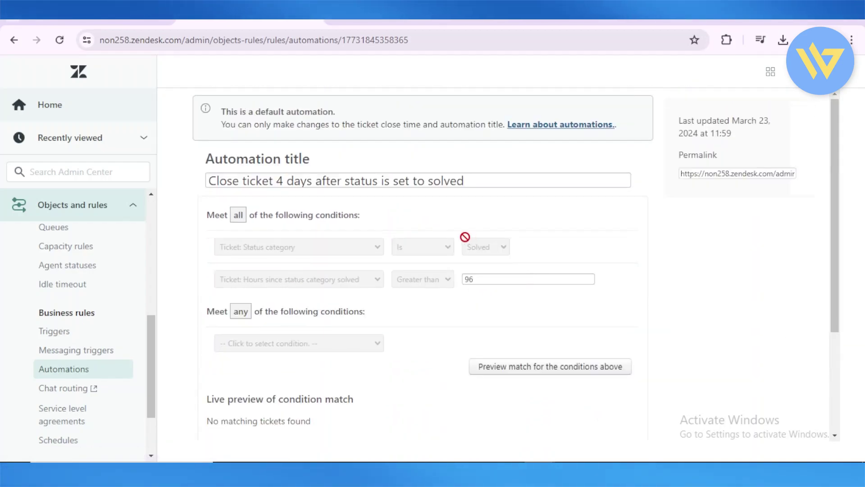
pyautogui.moveTo(838, 176); pyautogui.dragTo(822, 164)
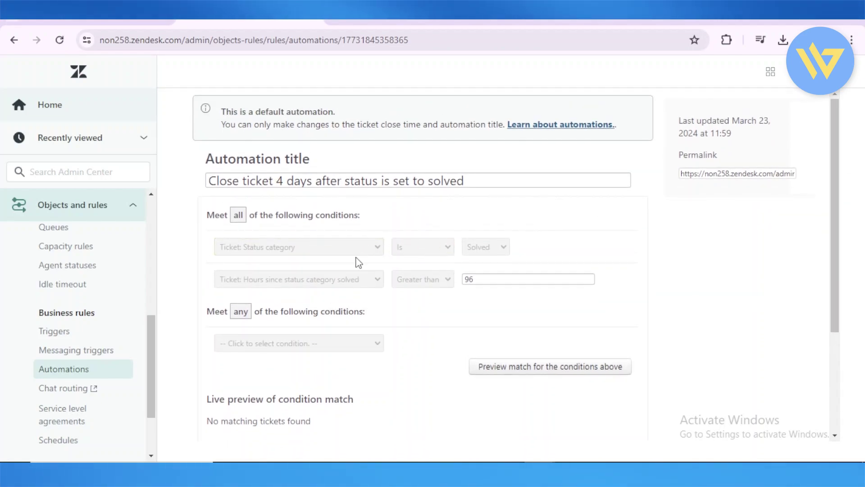
# Set the automation's hours since status category solved to greater than 1 and save the automation.
pyautogui.click(488, 278)
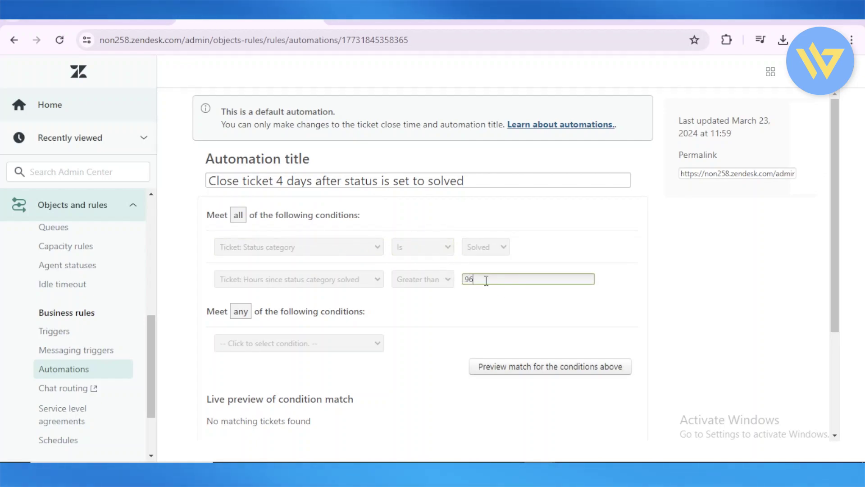
pyautogui.press('BackSpace')
pyautogui.press('BackSpace')
pyautogui.write('4')
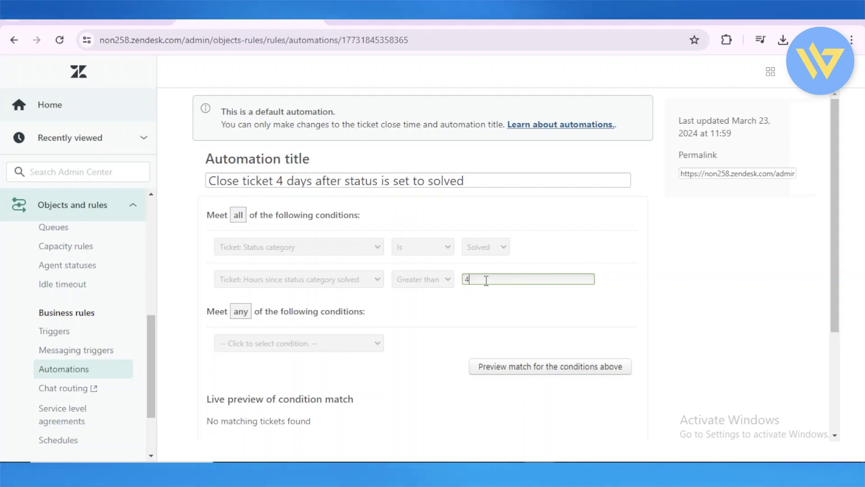
pyautogui.write('1')
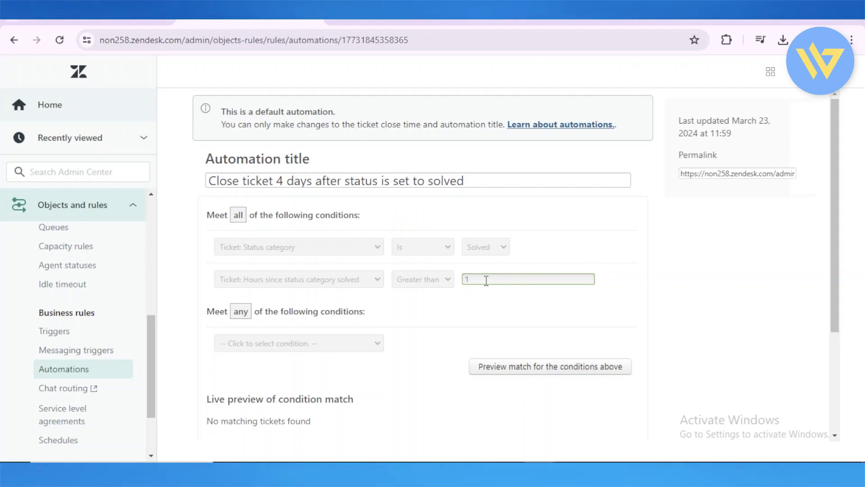
pyautogui.click(478, 298)
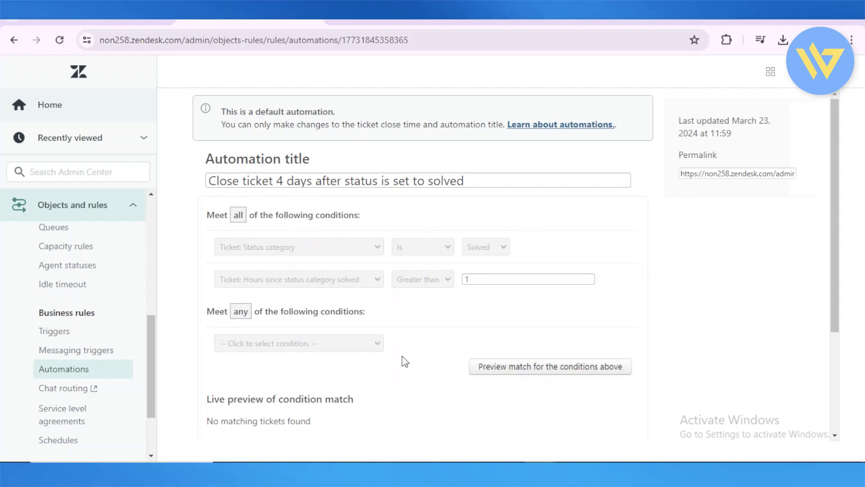
pyautogui.moveTo(834, 254); pyautogui.dragTo(815, 406)
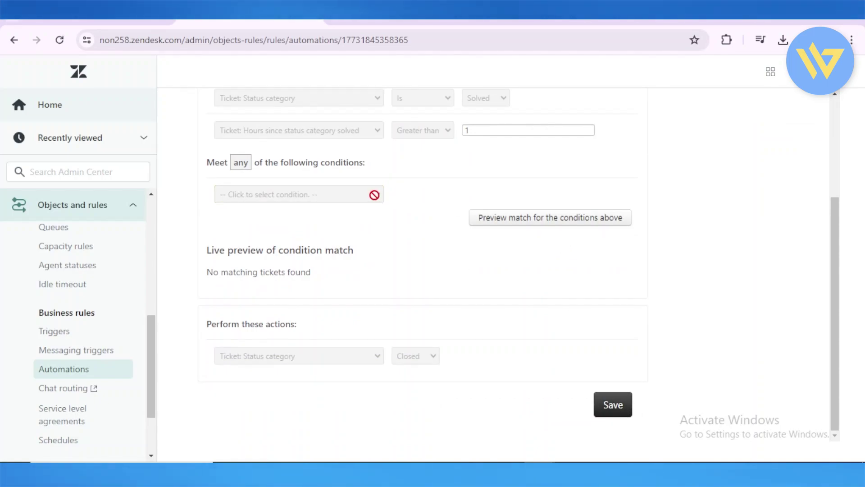
pyautogui.moveTo(835, 307); pyautogui.dragTo(352, 187)
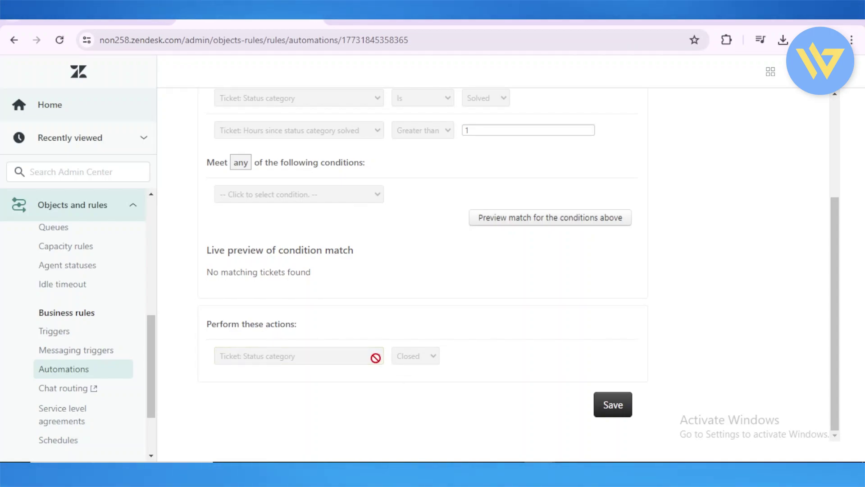
pyautogui.click(605, 405)
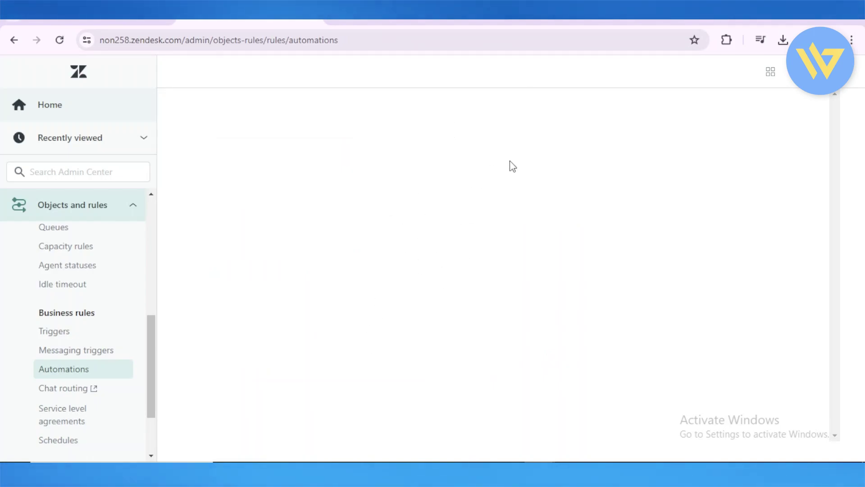
# Check the inactive automations and return to the active ones.
pyautogui.click(275, 261)
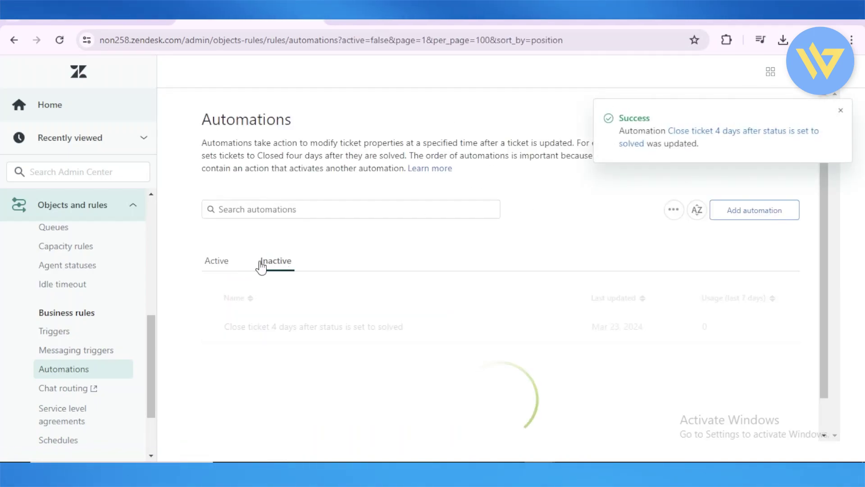
pyautogui.click(220, 265)
# Open the Triggers page of the business rules and review the existing triggers.
pyautogui.moveTo(151, 346)
pyautogui.mouseDown()
pyautogui.moveTo(146, 357)
pyautogui.moveTo(147, 336)
pyautogui.mouseUp()
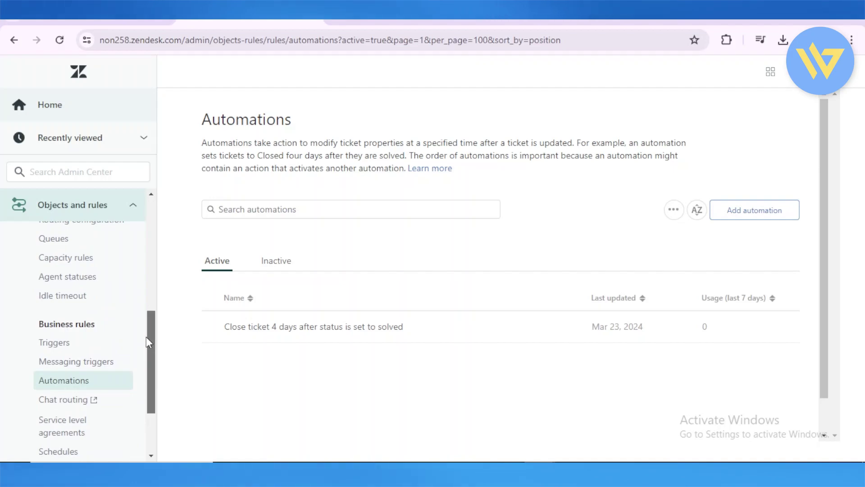
pyautogui.click(107, 345)
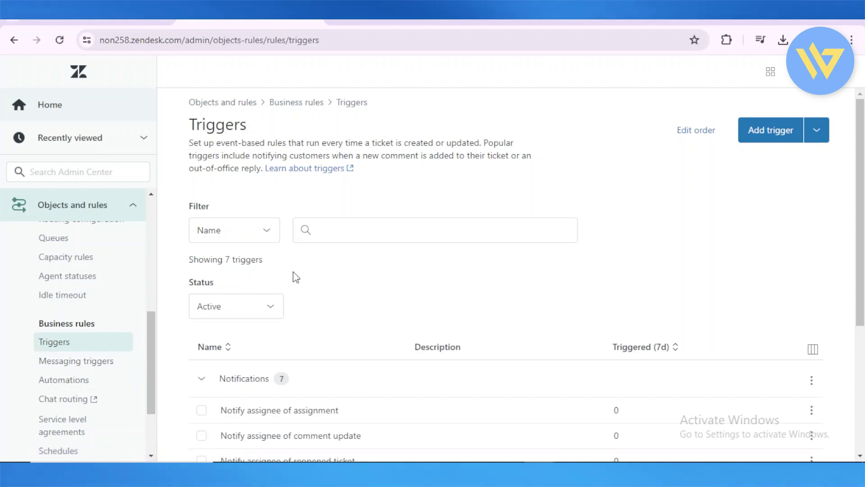
pyautogui.scroll(-2, 847, 225)
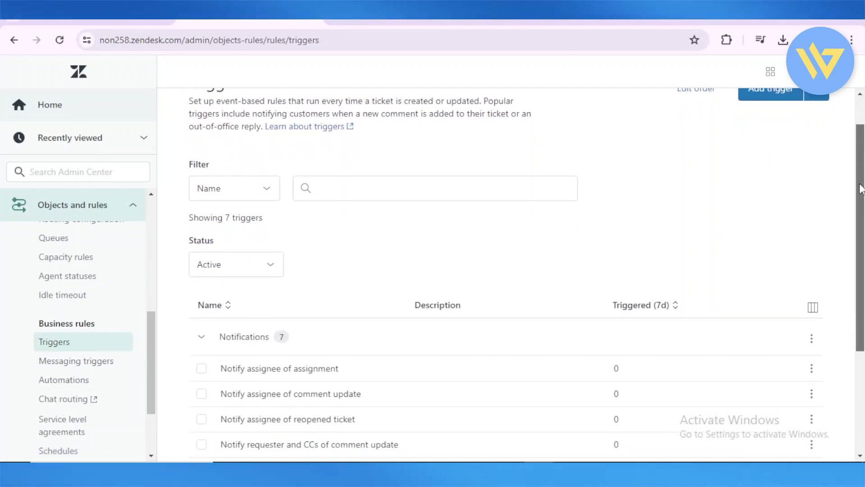
pyautogui.scroll(-2, 835, 237)
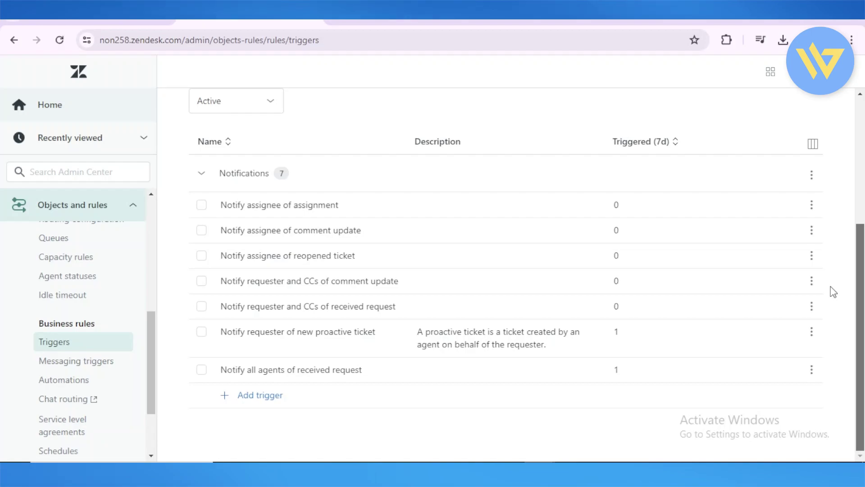
pyautogui.scroll(3, 843, 248)
pyautogui.scroll(2, 850, 207)
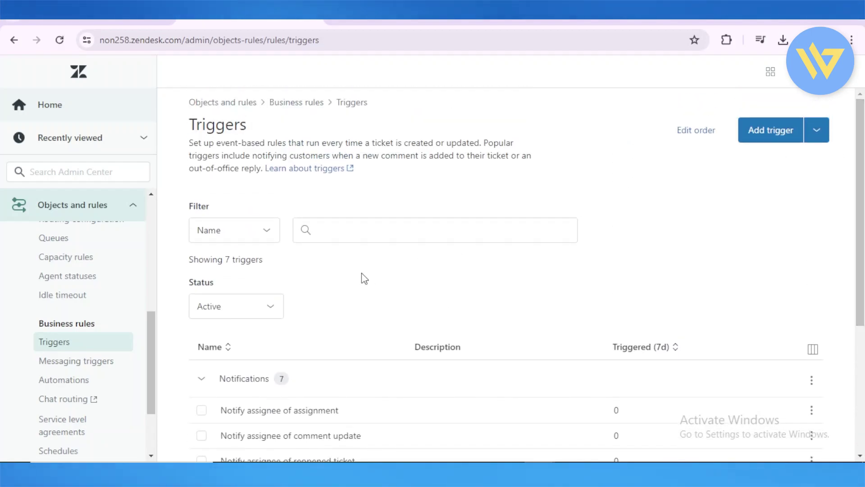
# Start a new trigger named "close ticket" and assign it to a new category named "close".
pyautogui.click(762, 130)
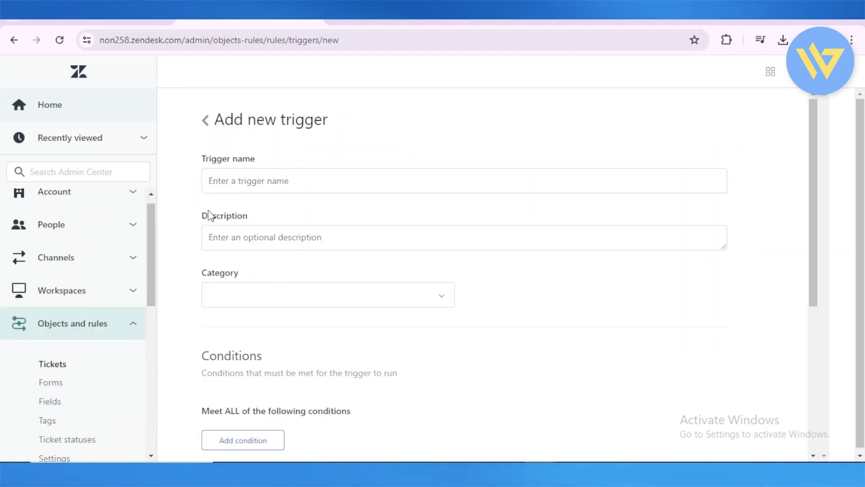
pyautogui.click(297, 188)
pyautogui.write('close ticket')
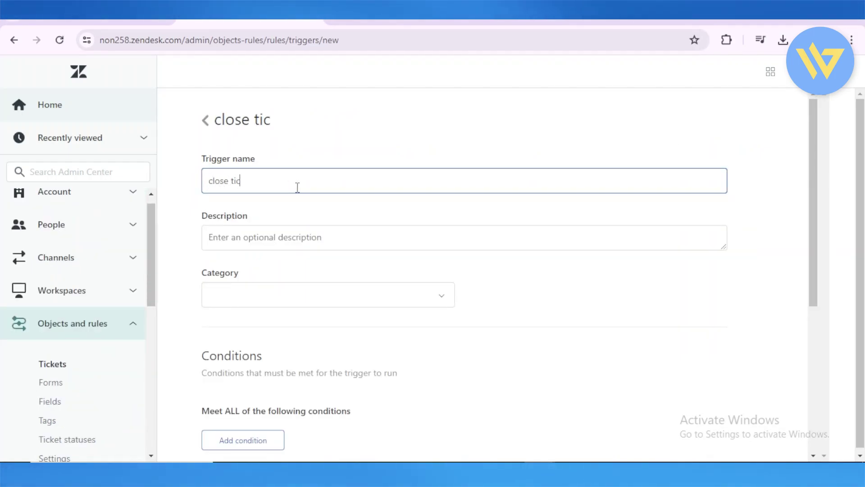
pyautogui.click(393, 296)
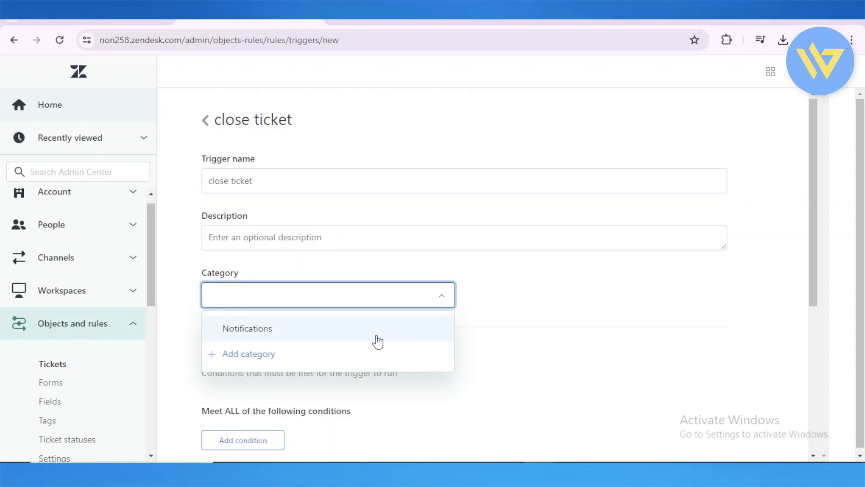
pyautogui.click(356, 352)
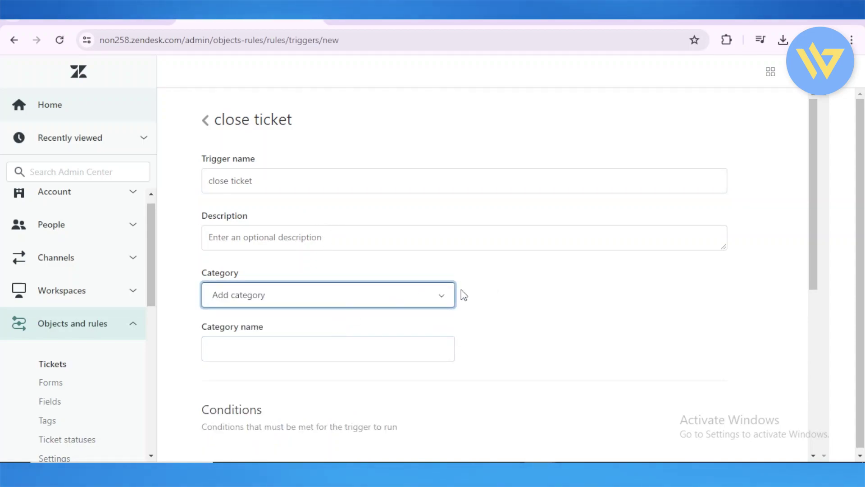
pyautogui.click(337, 348)
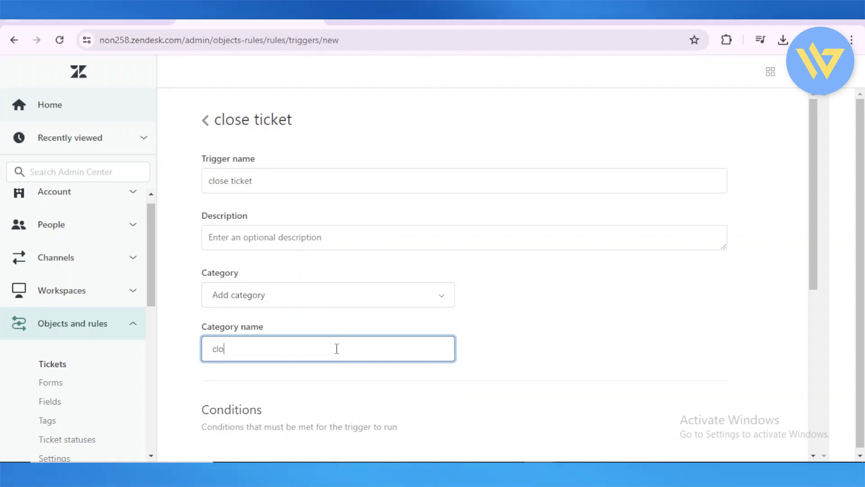
pyautogui.write('close')
# Add a condition to the trigger's Meet ALL group: Ticket > Assignee, Not changed to, (requester).
pyautogui.moveTo(815, 208); pyautogui.dragTo(799, 345)
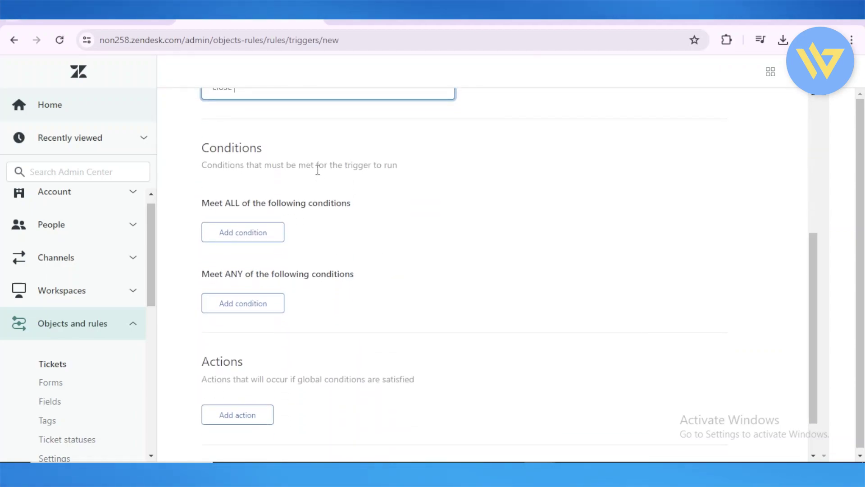
pyautogui.click(253, 233)
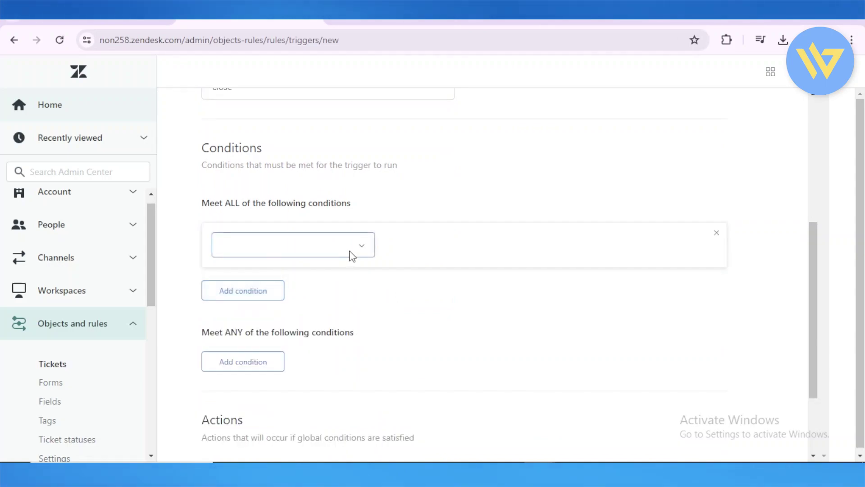
pyautogui.click(357, 253)
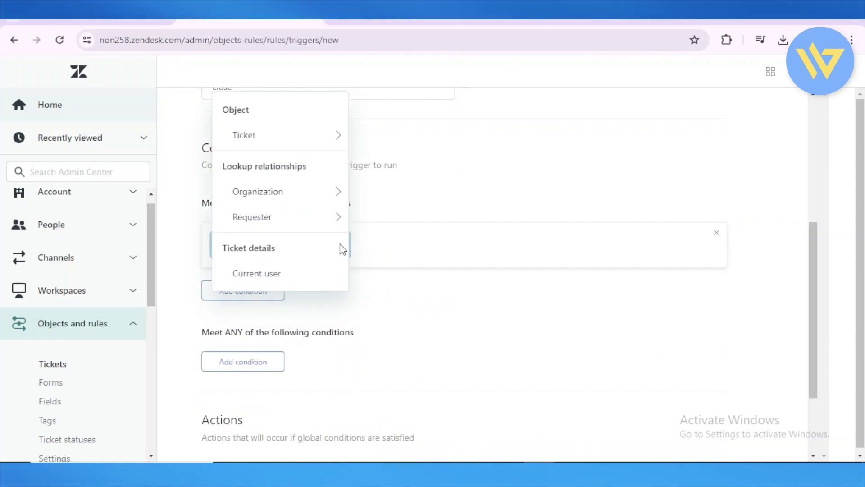
pyautogui.click(332, 137)
pyautogui.click(300, 153)
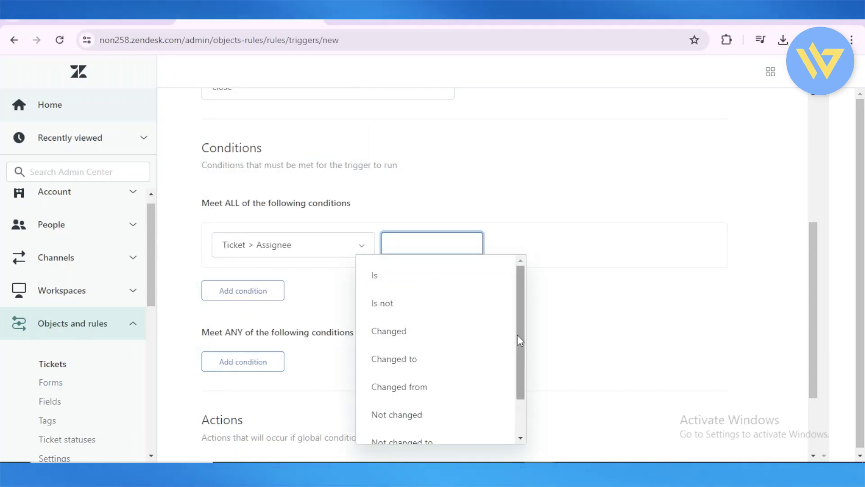
pyautogui.scroll(-1, 458, 410)
pyautogui.click(458, 408)
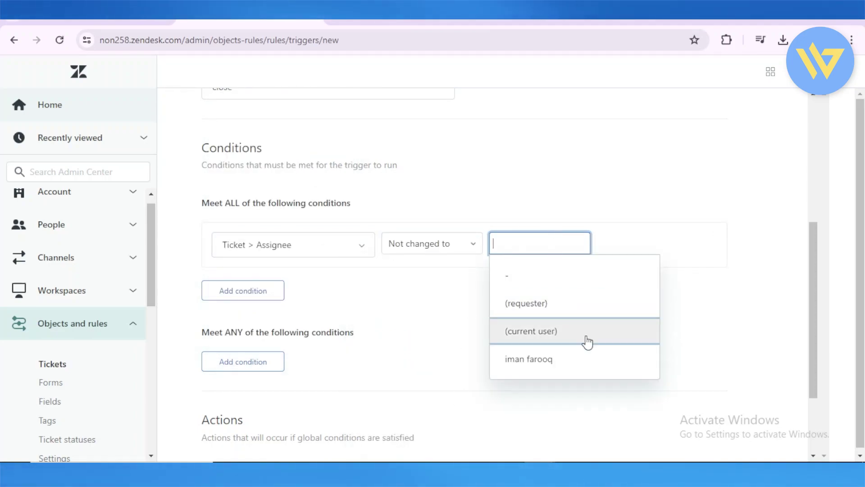
pyautogui.click(570, 310)
pyautogui.click(280, 293)
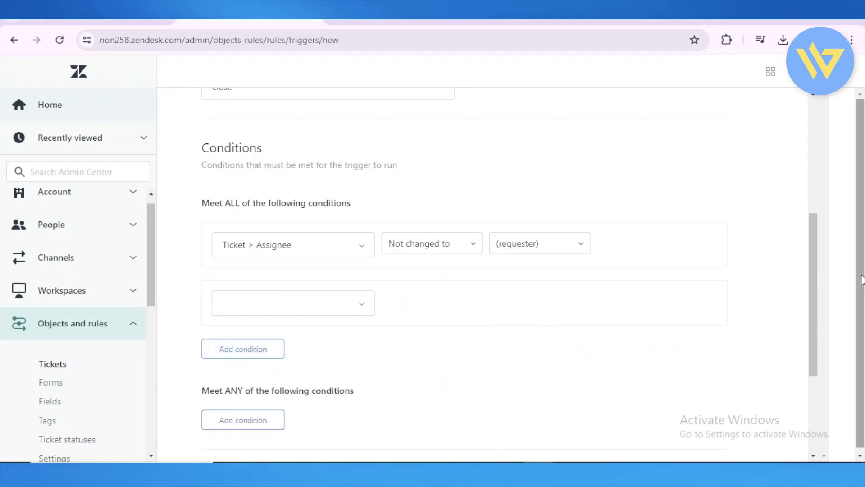
pyautogui.click(714, 292)
# Remove the empty second condition and add an action to the trigger that sets Ticket > Ticket status to Solved.
pyautogui.moveTo(809, 288); pyautogui.dragTo(811, 314)
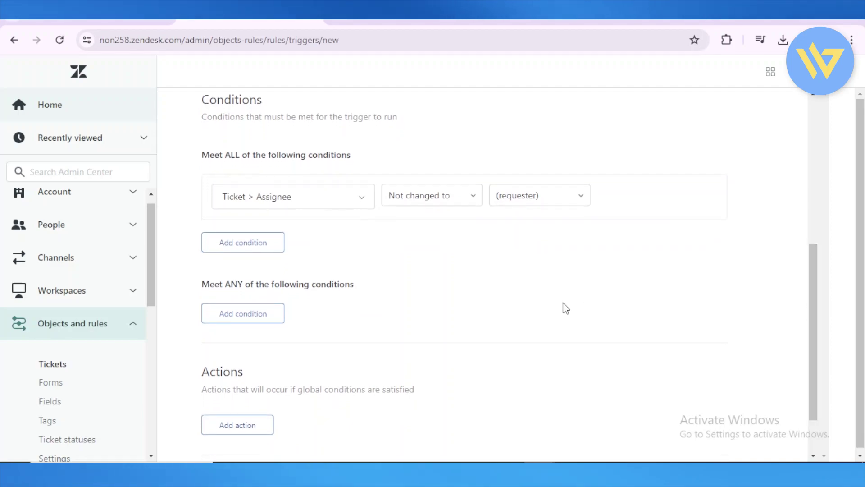
pyautogui.click(259, 425)
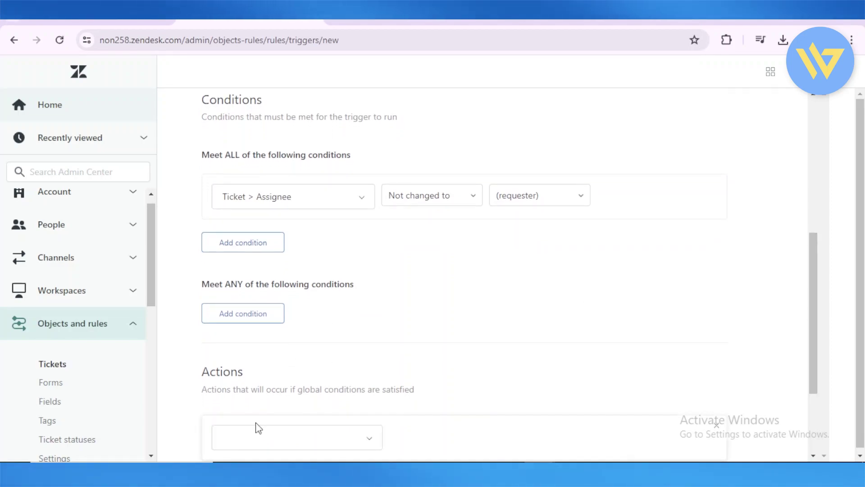
pyautogui.scroll(-2, 802, 361)
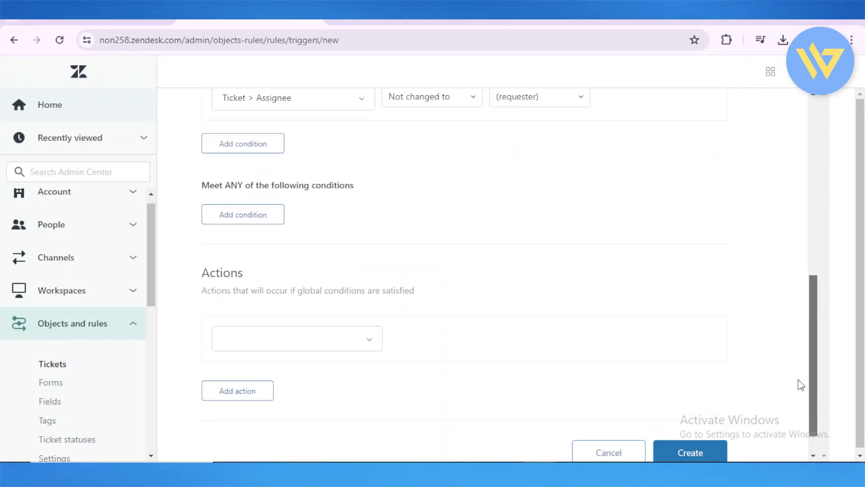
pyautogui.click(373, 338)
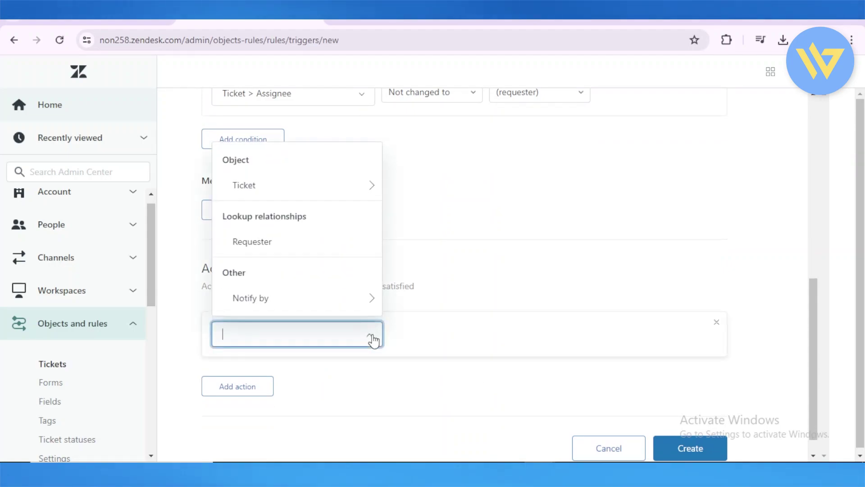
pyautogui.click(343, 194)
pyautogui.scroll(-2, 349, 293)
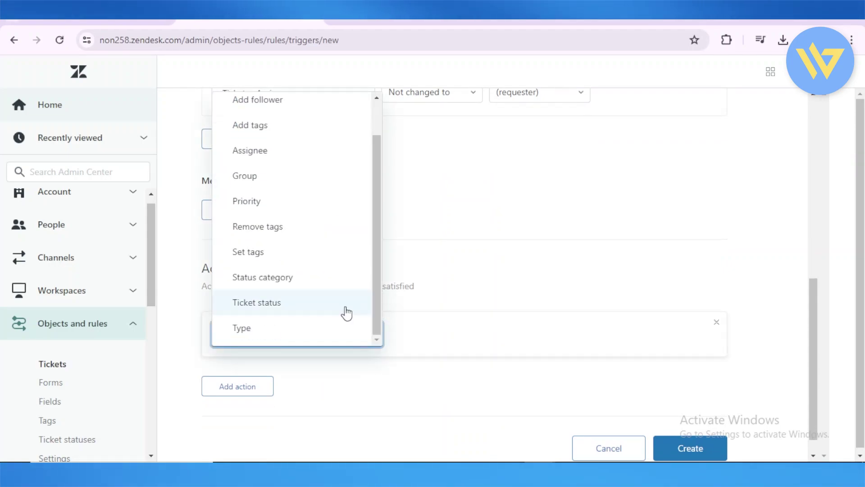
pyautogui.click(348, 303)
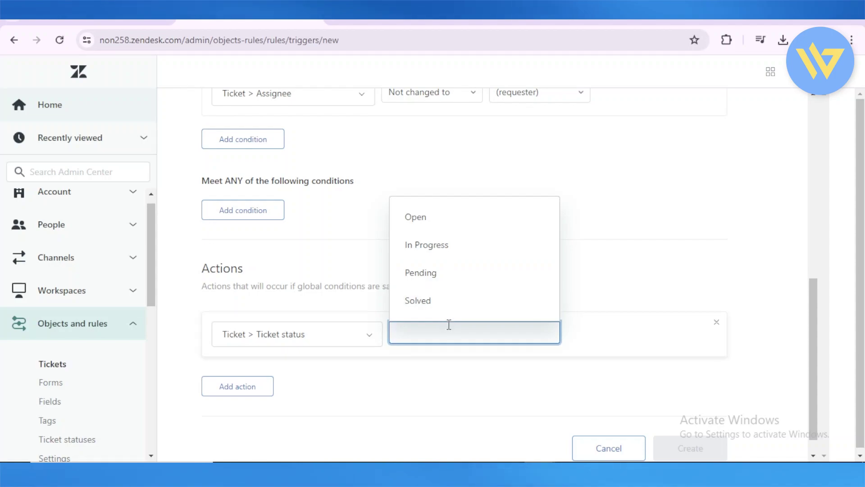
pyautogui.write('c')
pyautogui.press('BackSpace')
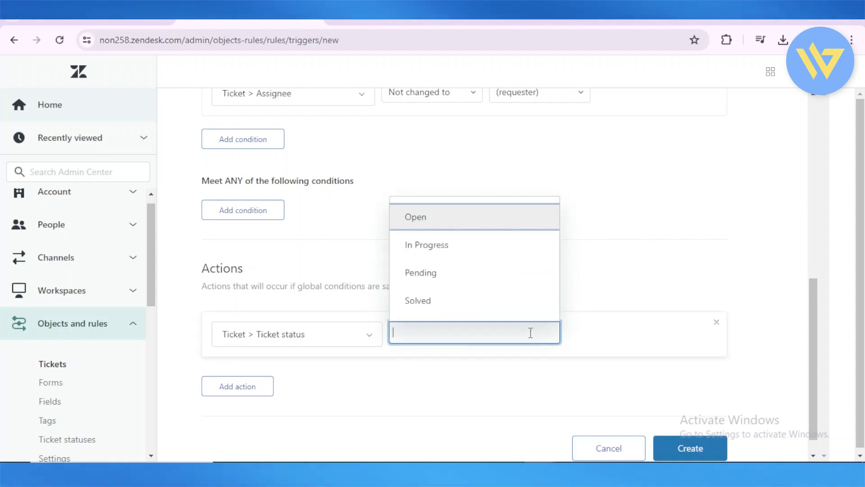
pyautogui.click(493, 301)
pyautogui.click(336, 405)
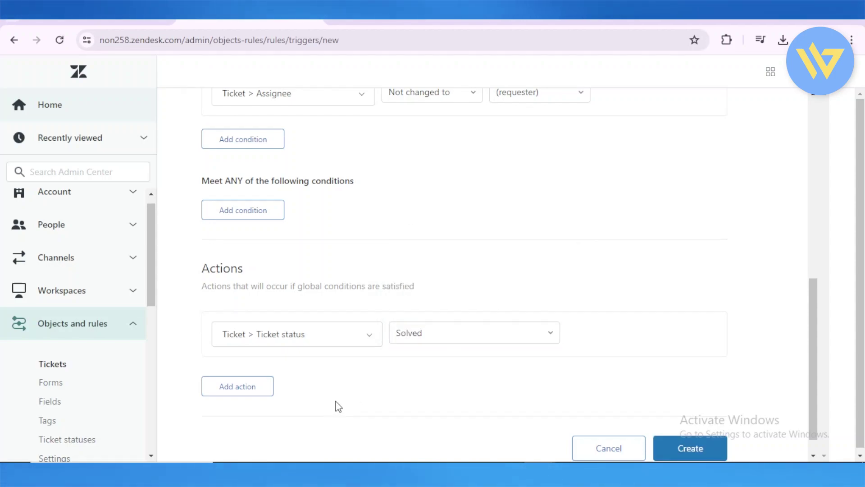
# Create the "close ticket" trigger and look through the list of active triggers.
pyautogui.scroll(-1, 810, 363)
pyautogui.moveTo(807, 359); pyautogui.dragTo(778, 409)
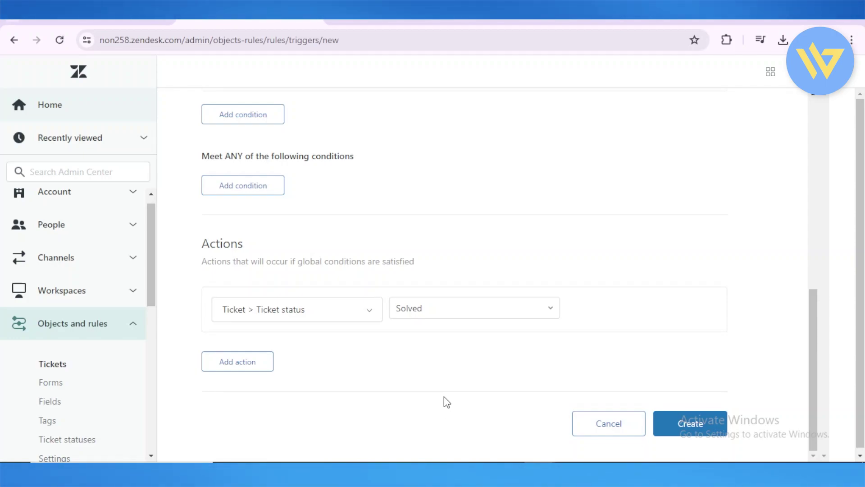
pyautogui.click(688, 423)
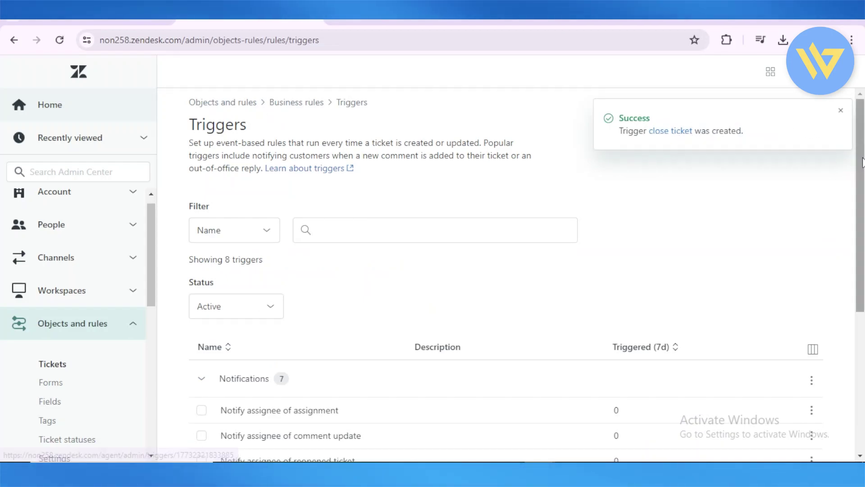
pyautogui.scroll(-5, 676, 140)
pyautogui.scroll(5, 676, 140)
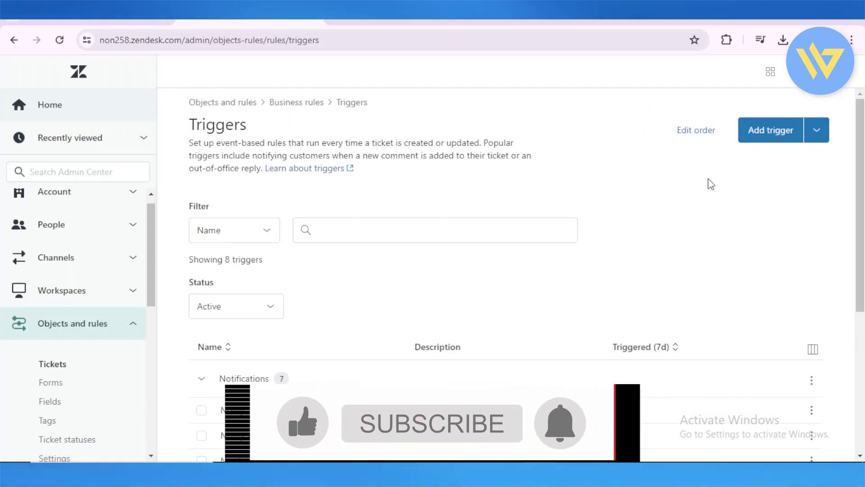